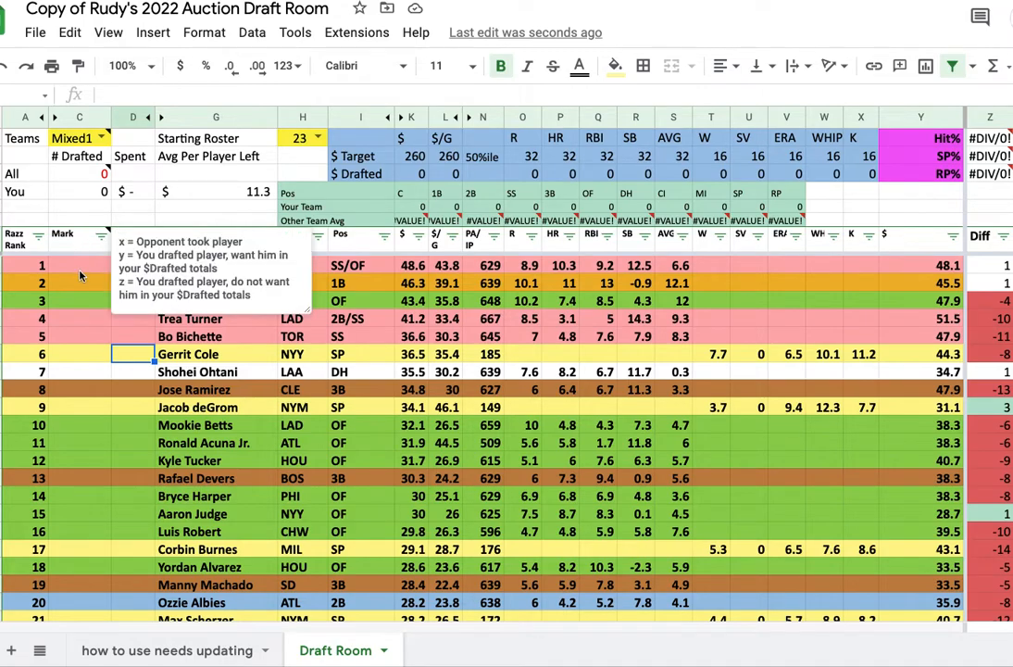
# Set the Teams league format to Mixed12
pyautogui.click(81, 285)
pyautogui.click(101, 138)
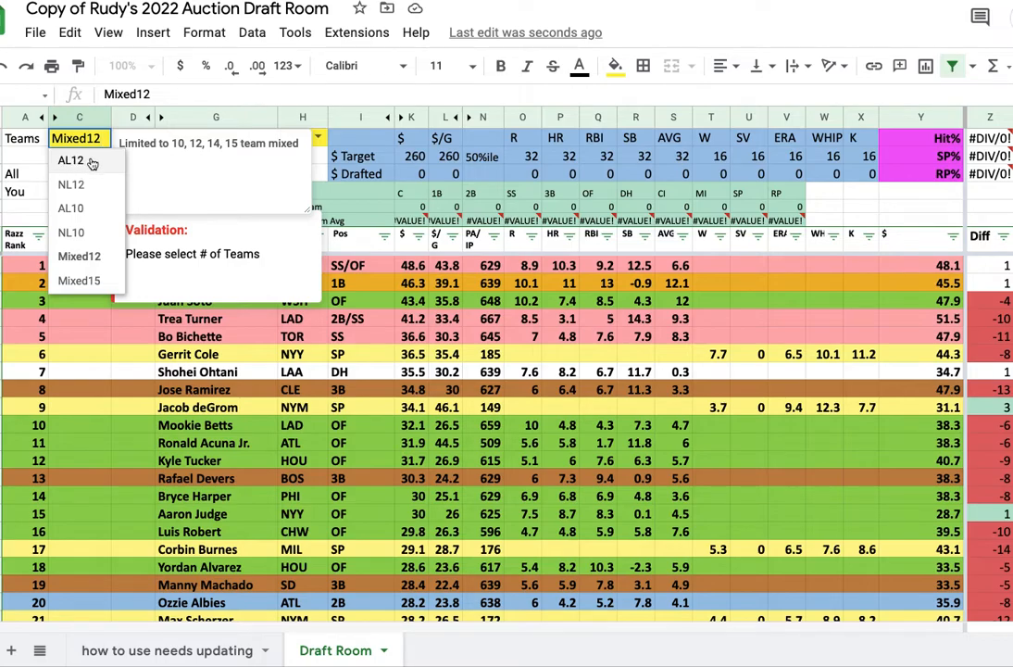
pyautogui.click(88, 262)
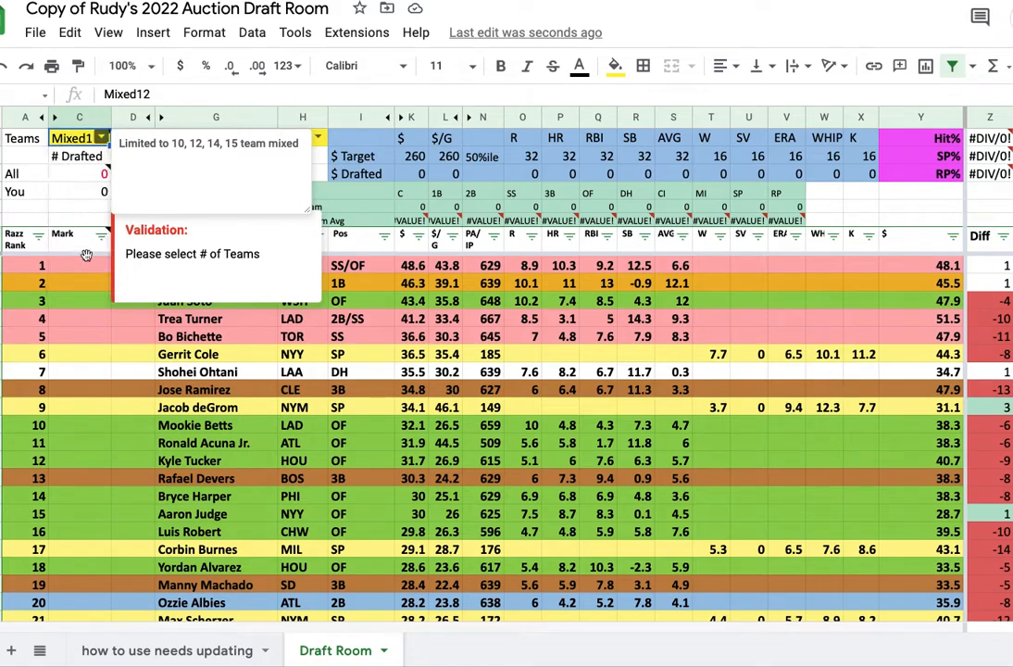
pyautogui.click(86, 267)
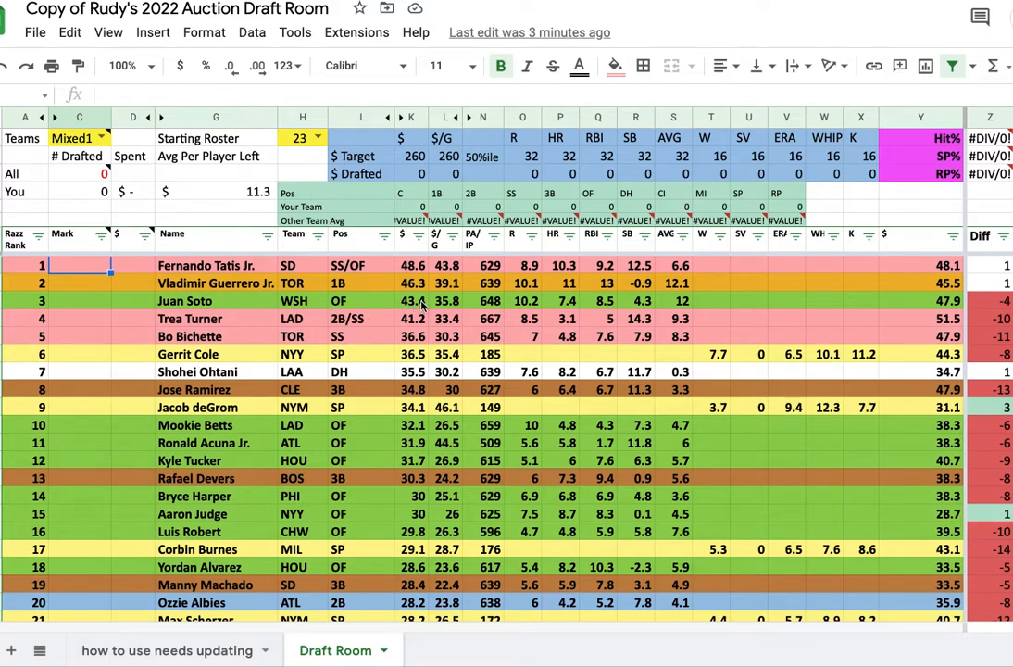
# Mark Gerrit Cole with x in the Mark column as taken by an opponent
pyautogui.click(82, 358)
pyautogui.write('x')
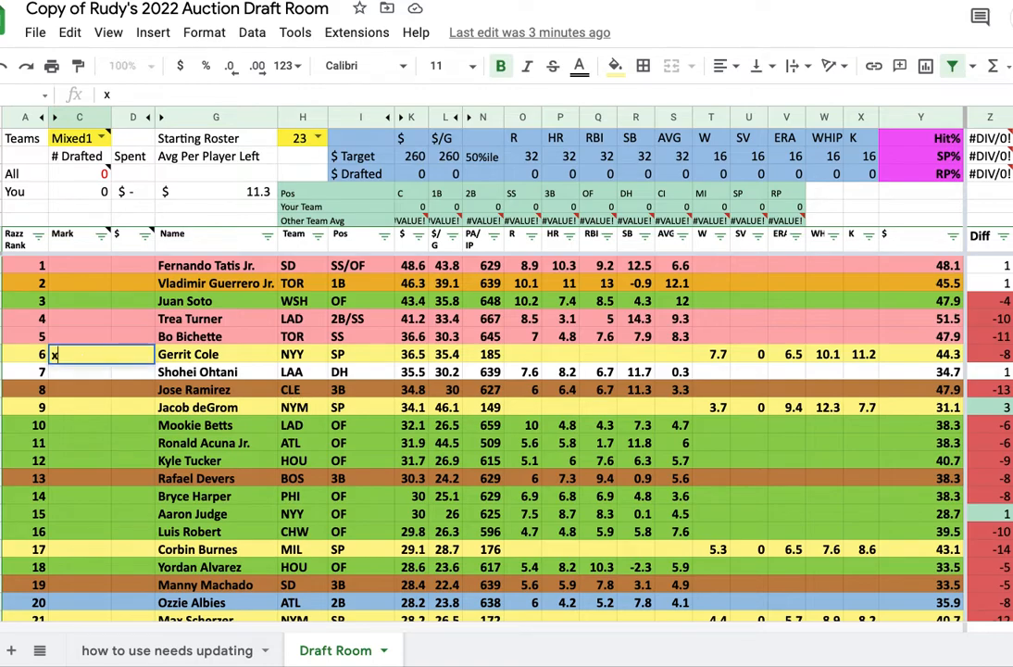
pyautogui.press('Return')
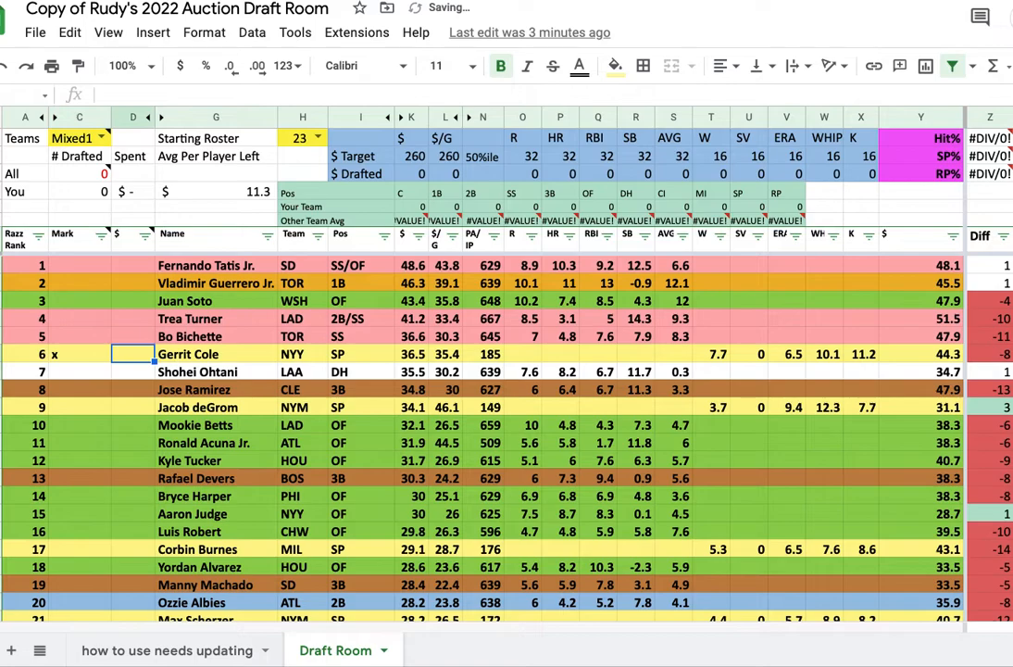
pyautogui.click(76, 358)
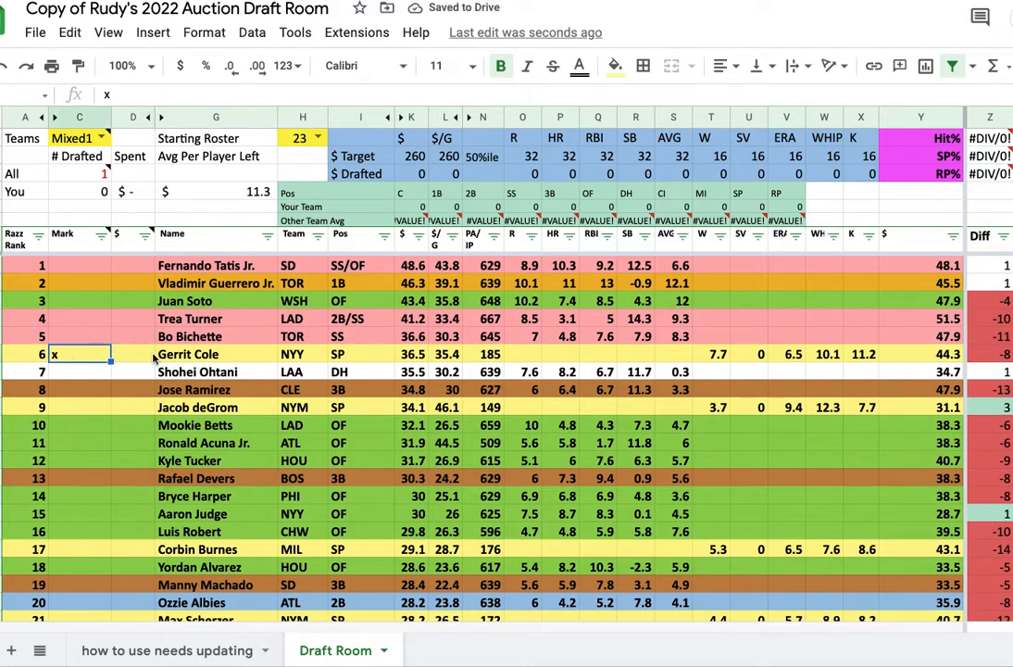
pyautogui.press('Right')
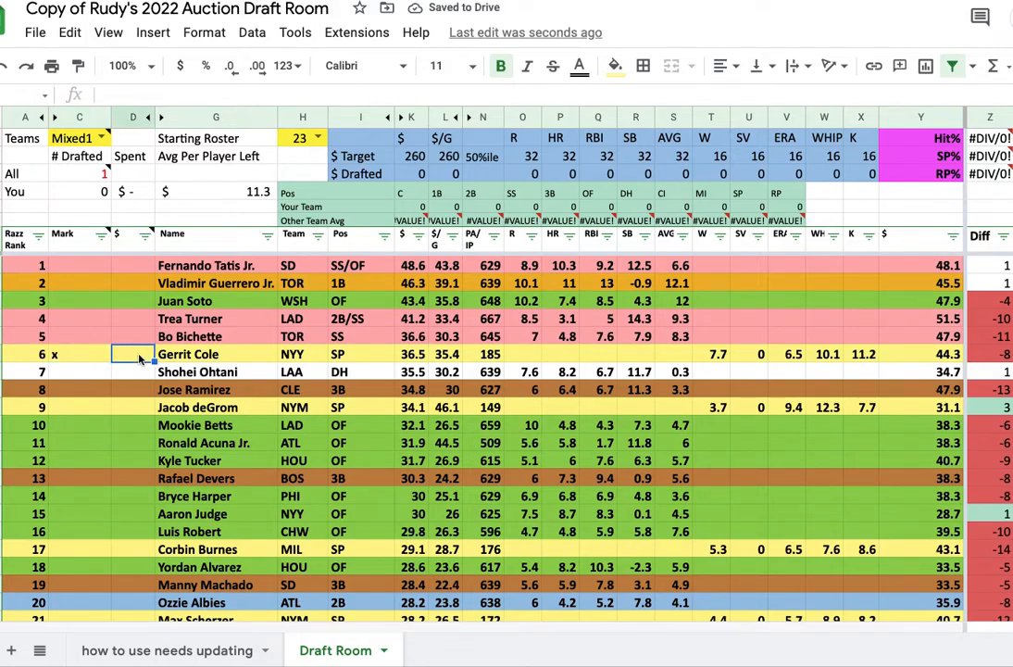
pyautogui.click(90, 339)
pyautogui.write('y')
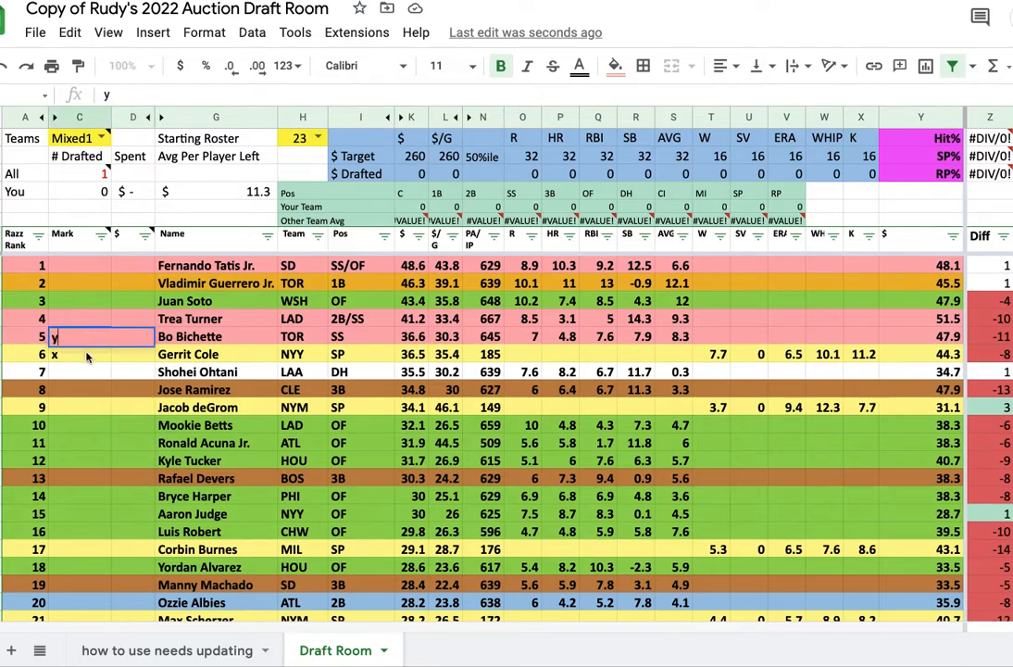
pyautogui.press('Escape')
# Enter 45 as Gerrit Cole's auction price in the $ column
pyautogui.press('Right')
pyautogui.click(82, 357)
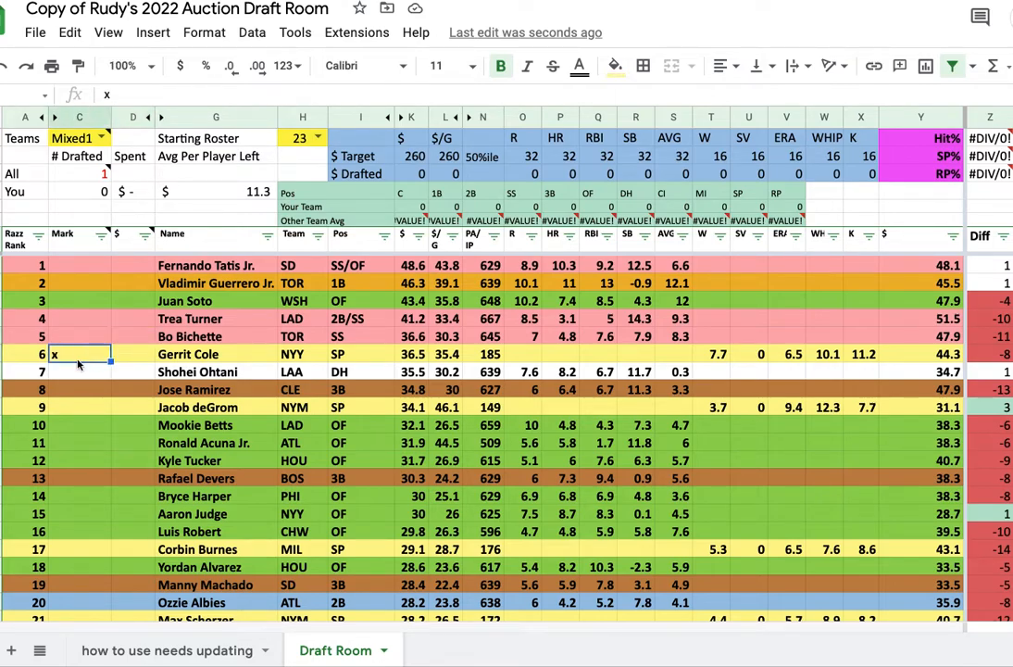
pyautogui.click(135, 359)
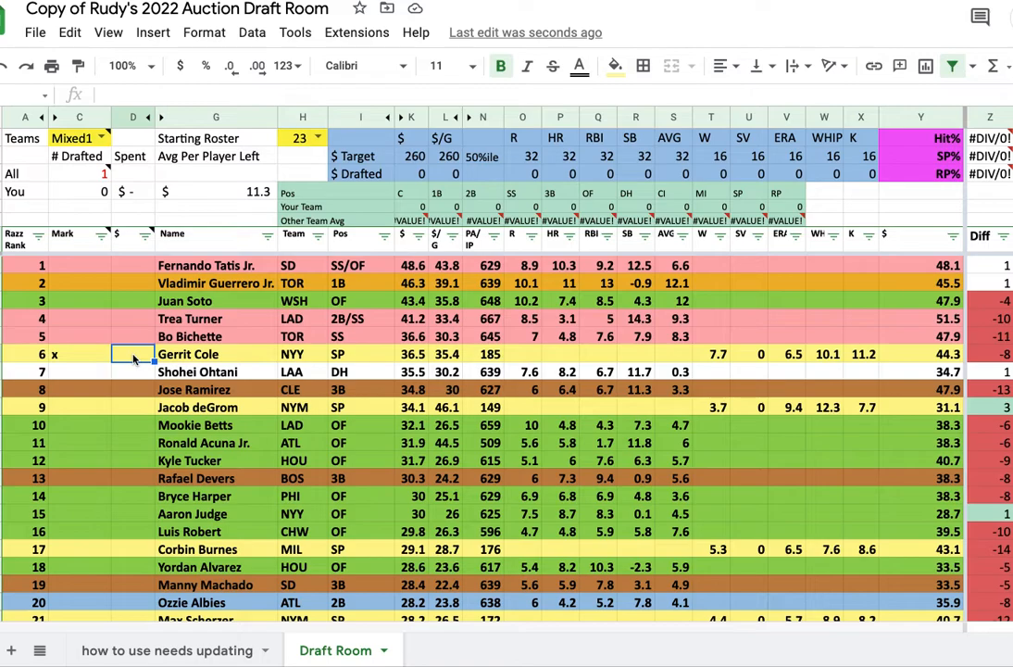
pyautogui.write('45')
pyautogui.press('Tab')
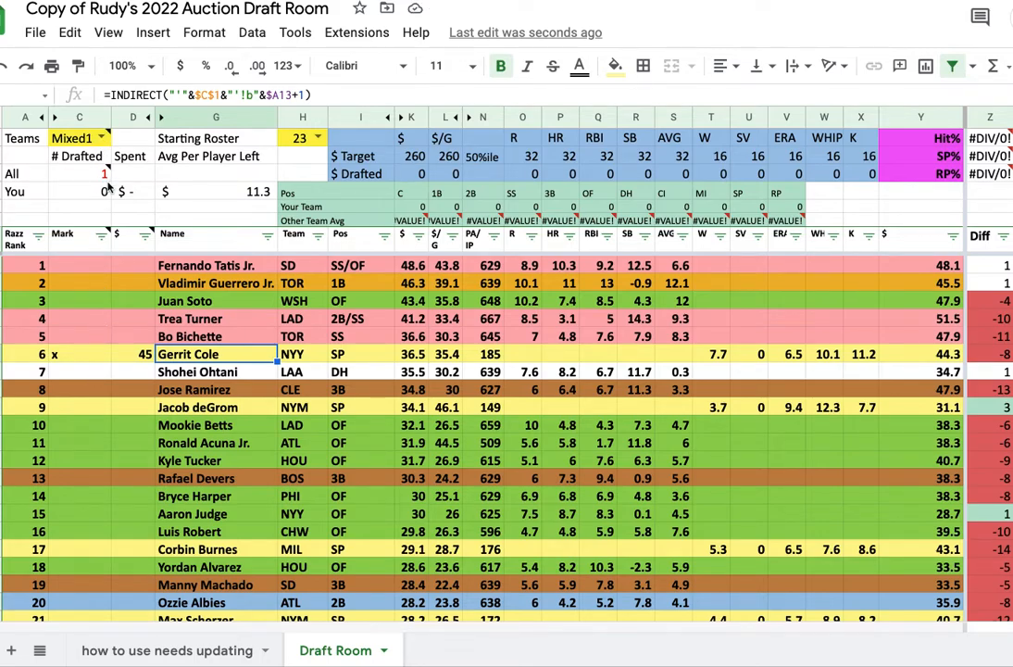
# Mark Bo Bichette with y as your drafted player and enter his price as 40
pyautogui.moveTo(105, 175)
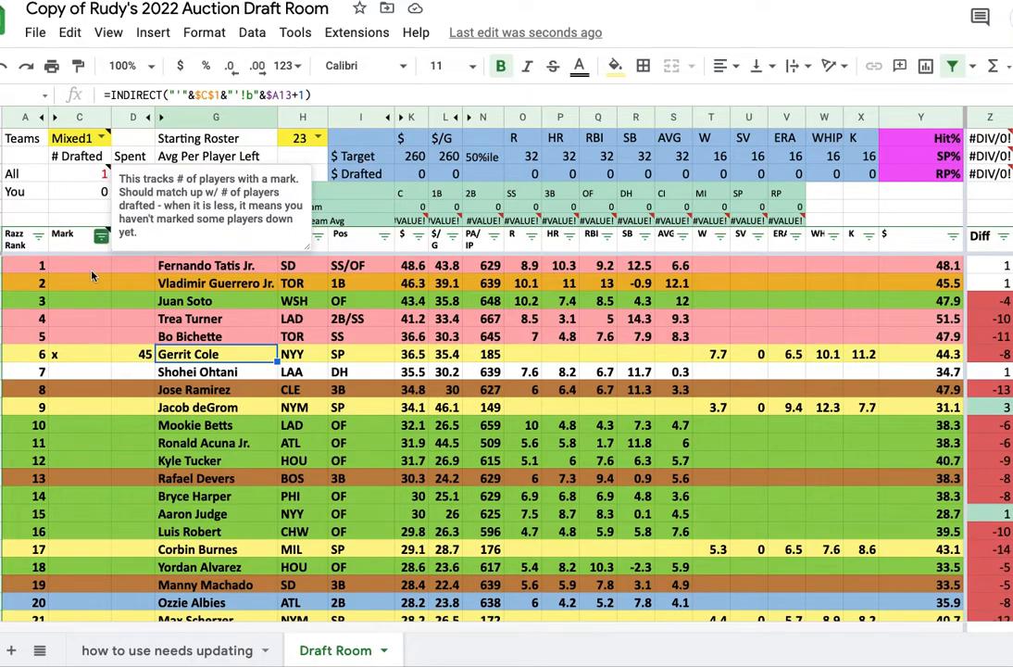
pyautogui.click(81, 340)
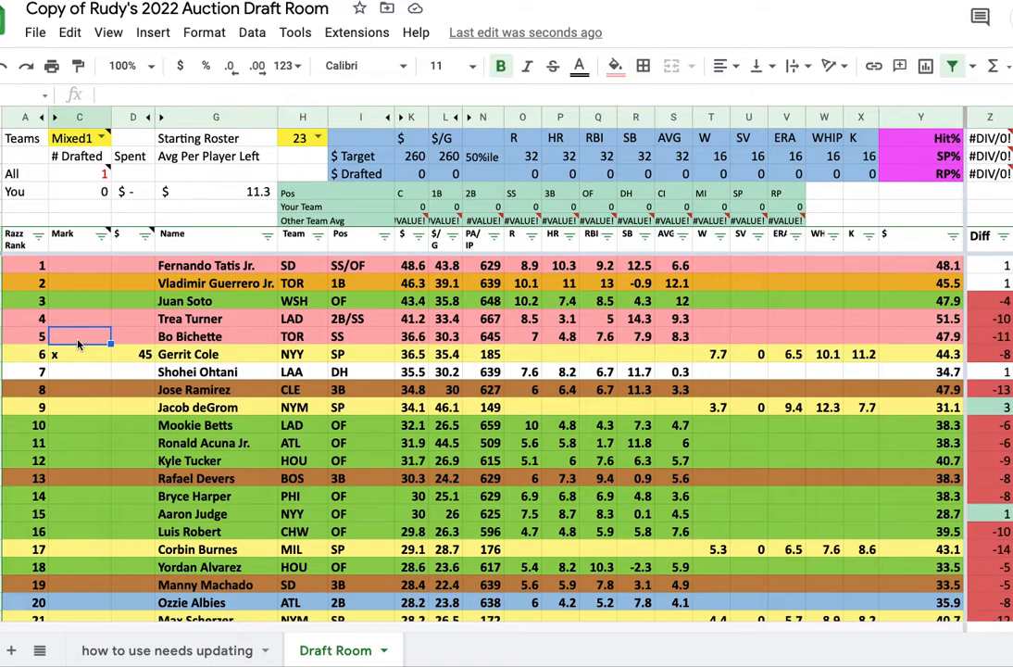
pyautogui.write('y')
pyautogui.click(130, 339)
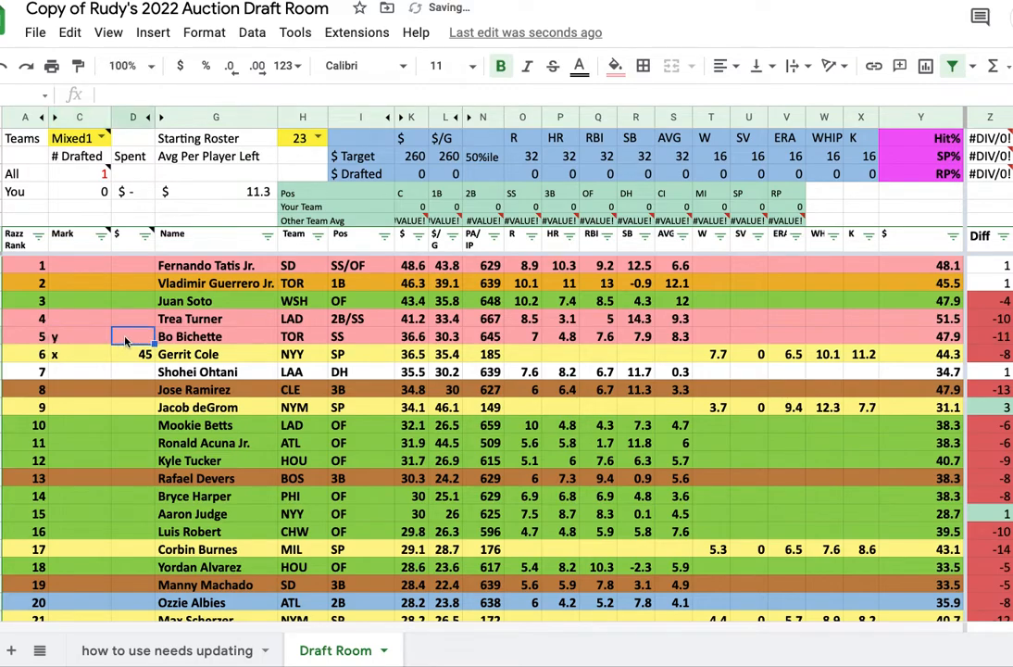
pyautogui.write('40')
pyautogui.press('Tab')
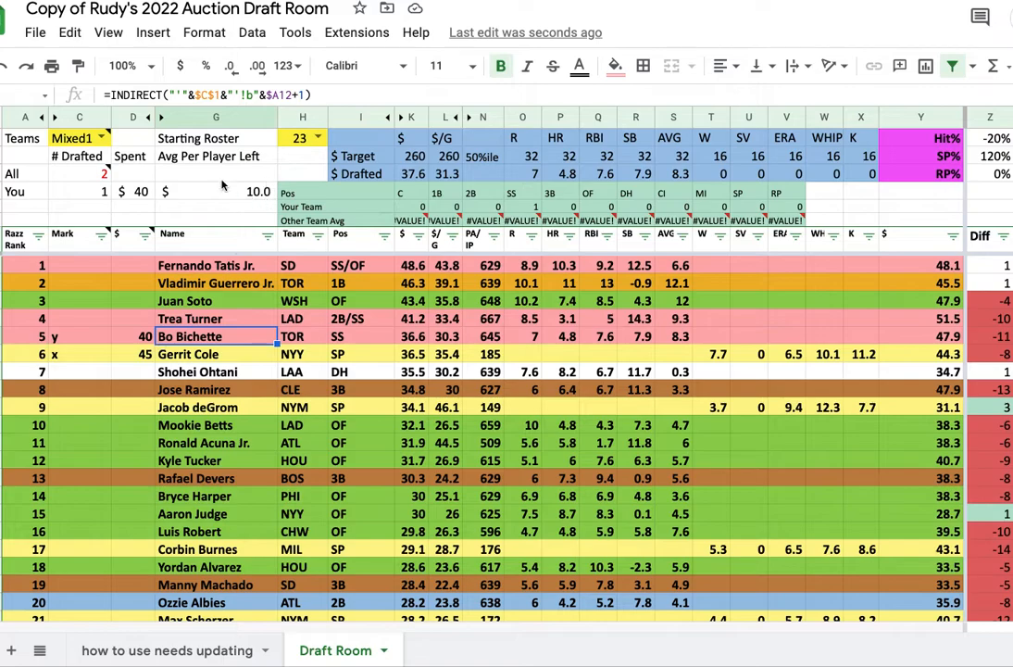
# Mark Jose Ramirez with y and enter his price as 45
pyautogui.click(62, 393)
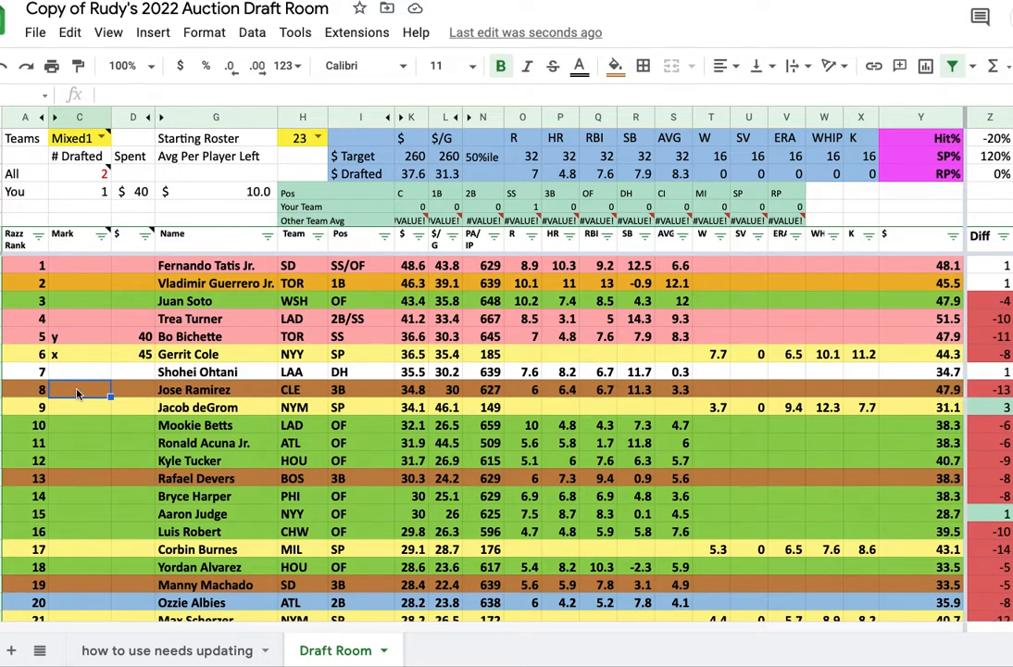
pyautogui.write('y')
pyautogui.press('Tab')
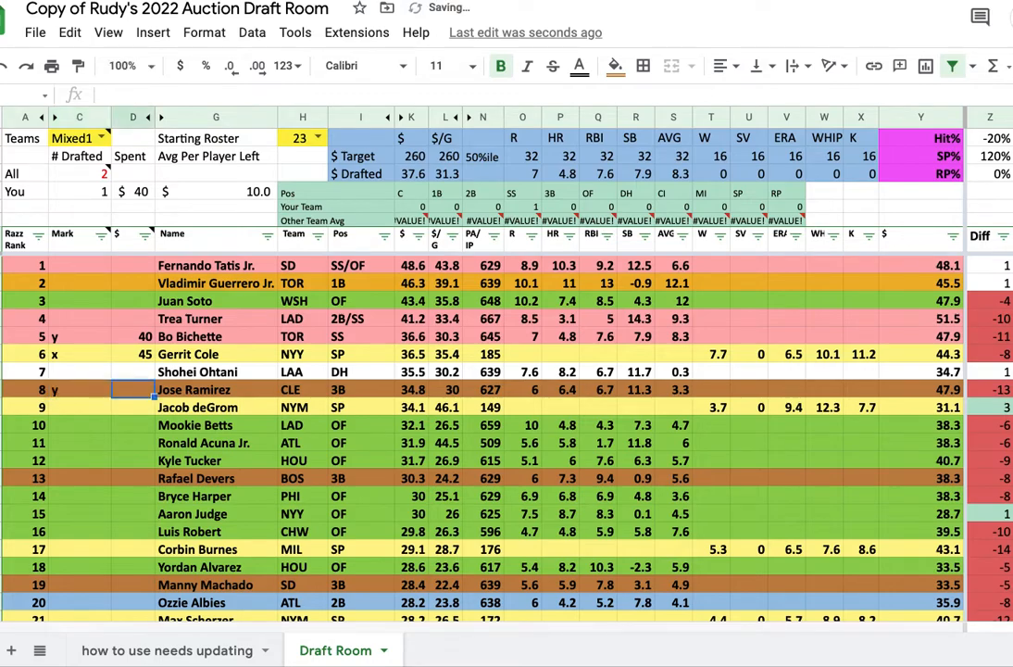
pyautogui.write('45')
pyautogui.press('Tab')
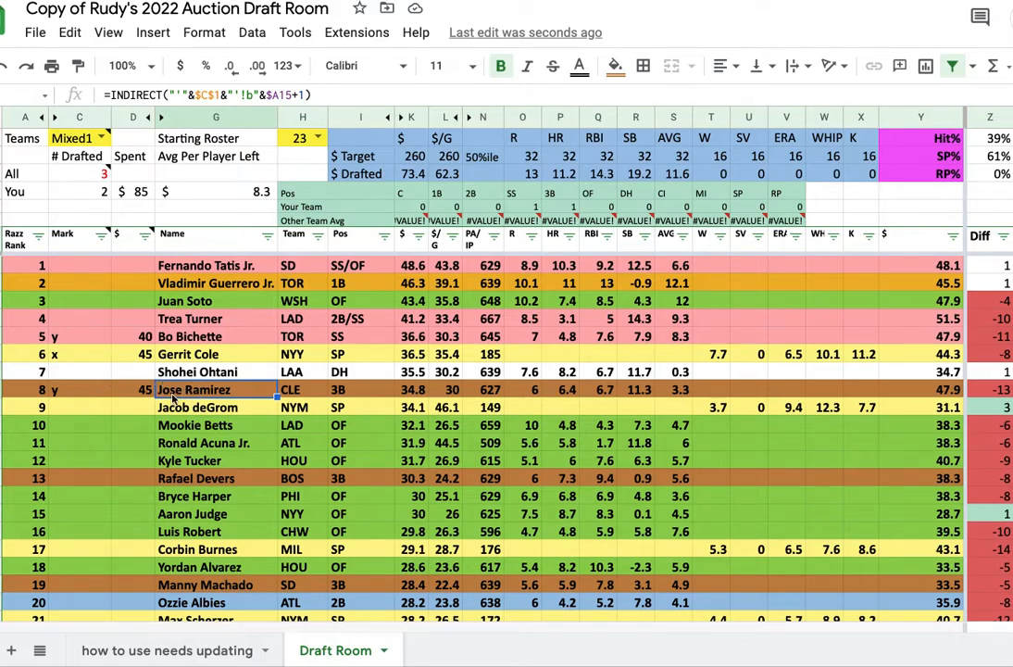
# Mark Jacob deGrom with x and enter his price as 35
pyautogui.click(79, 411)
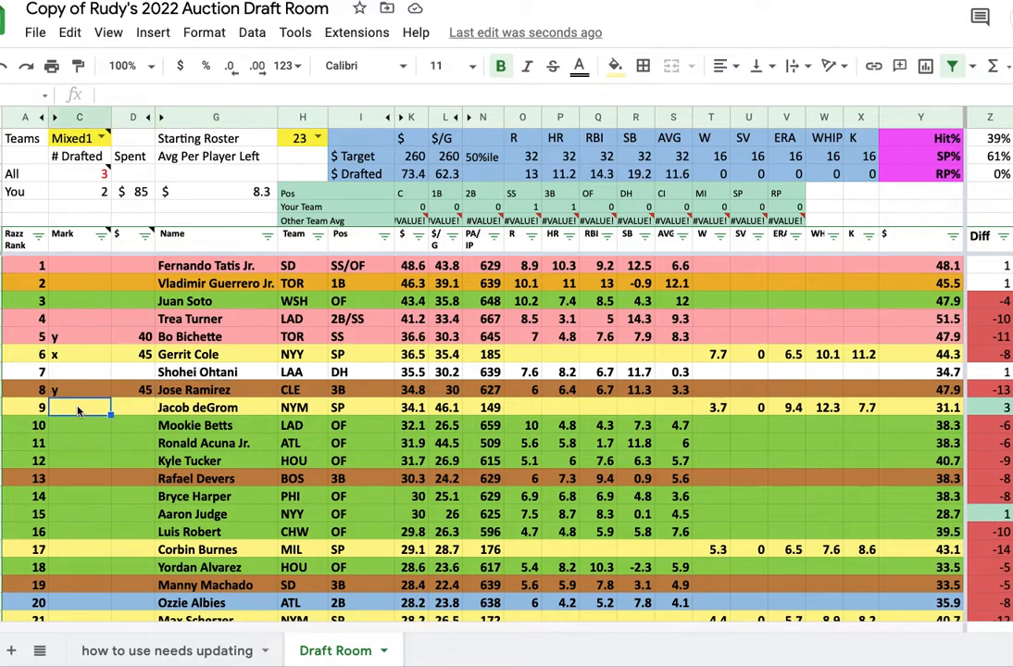
pyautogui.write('x')
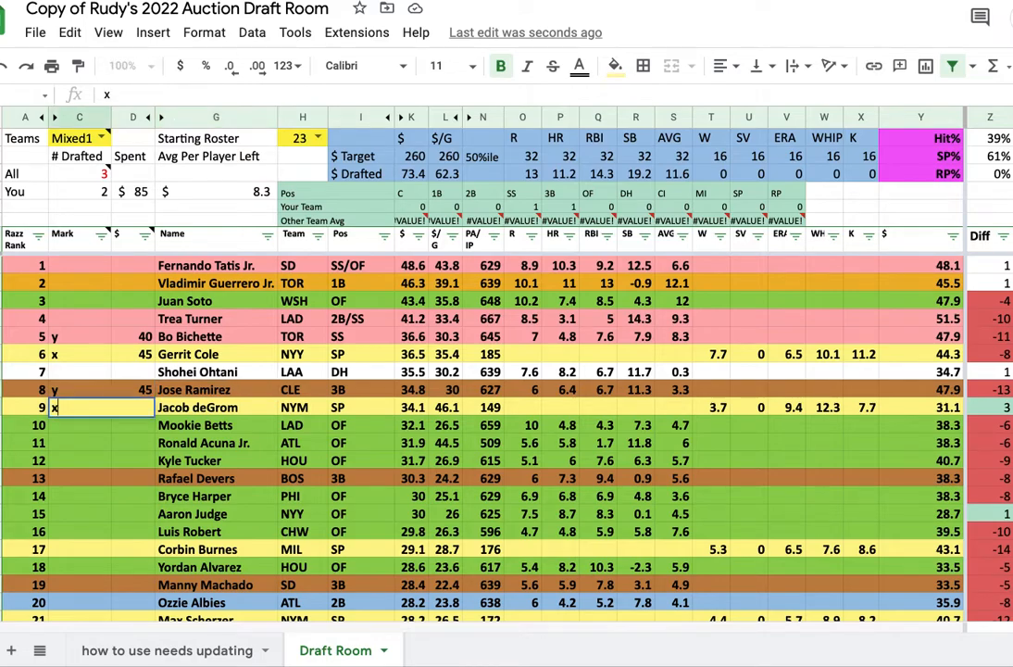
pyautogui.press('Tab')
pyautogui.write('35')
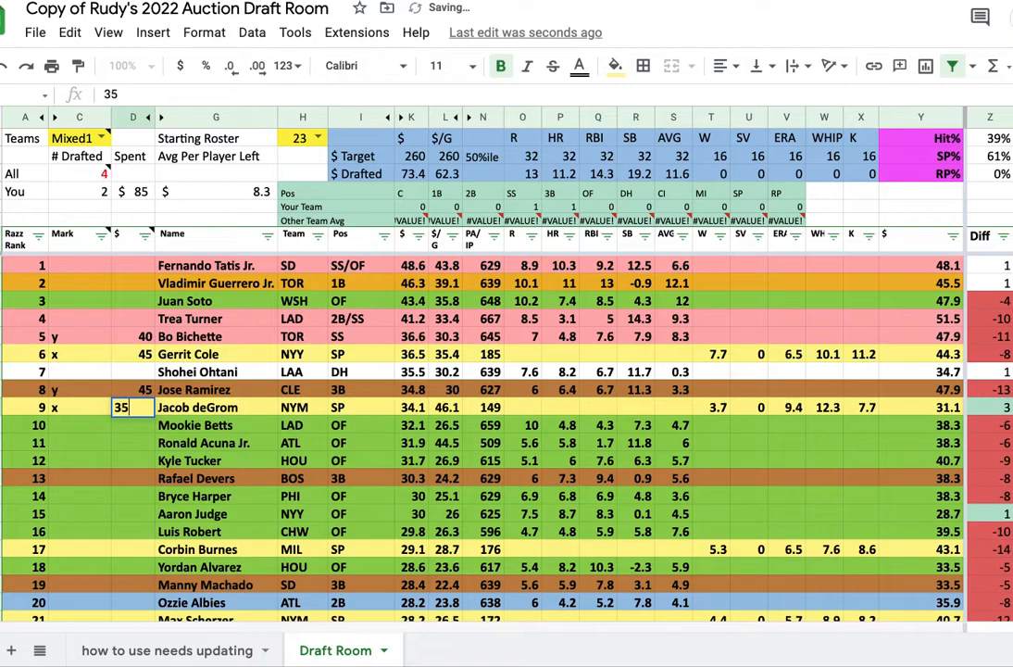
pyautogui.press('Tab')
# Mark Mookie Betts with x and enter his price as 34
pyautogui.click(75, 425)
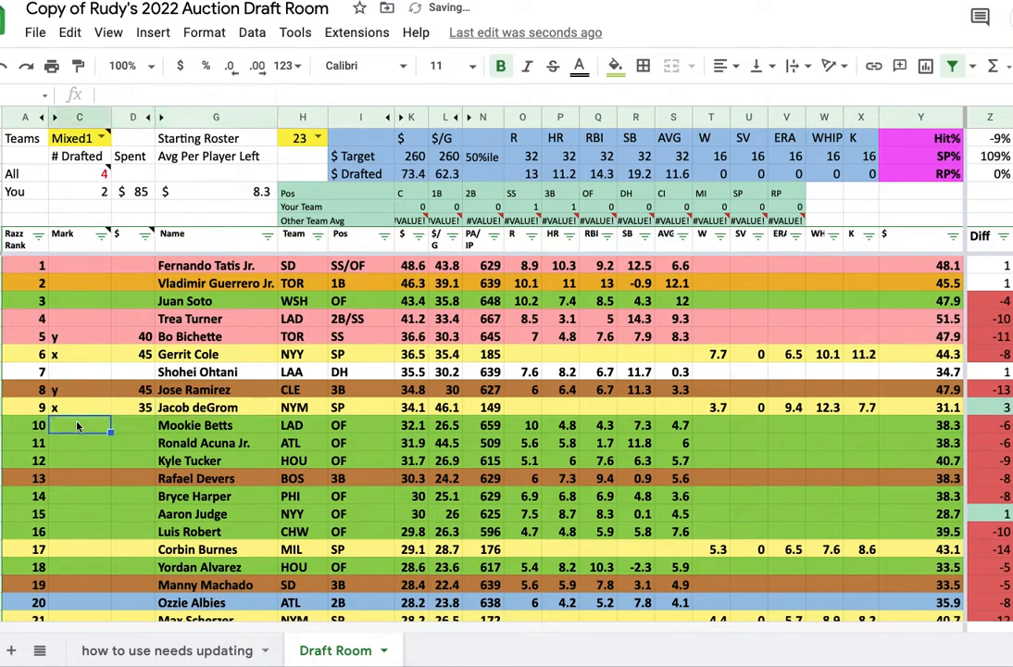
pyautogui.write('x')
pyautogui.press('Tab')
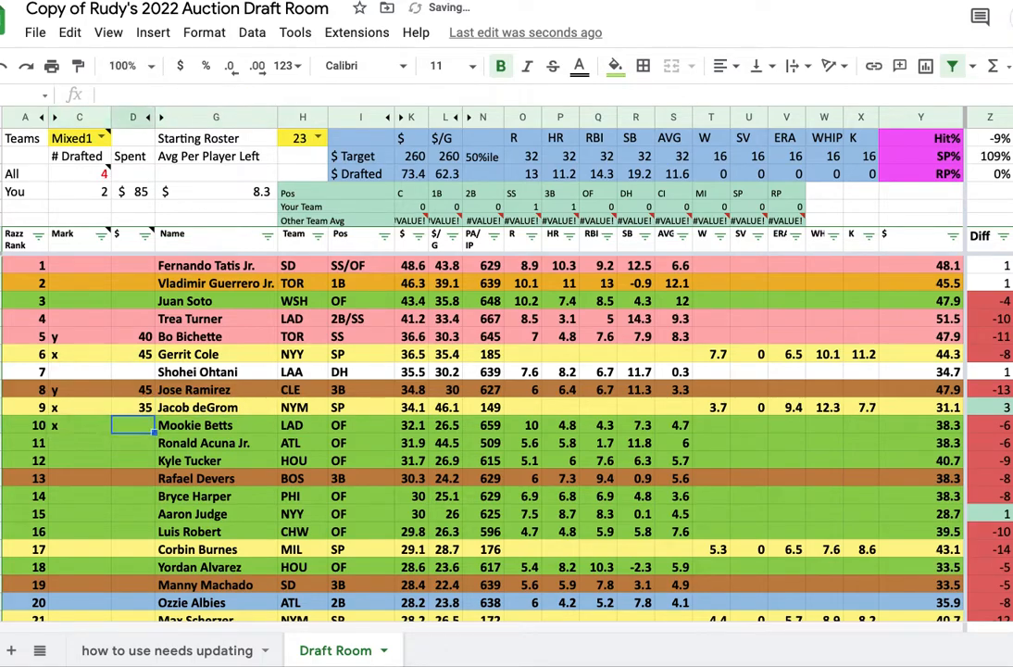
pyautogui.write('34')
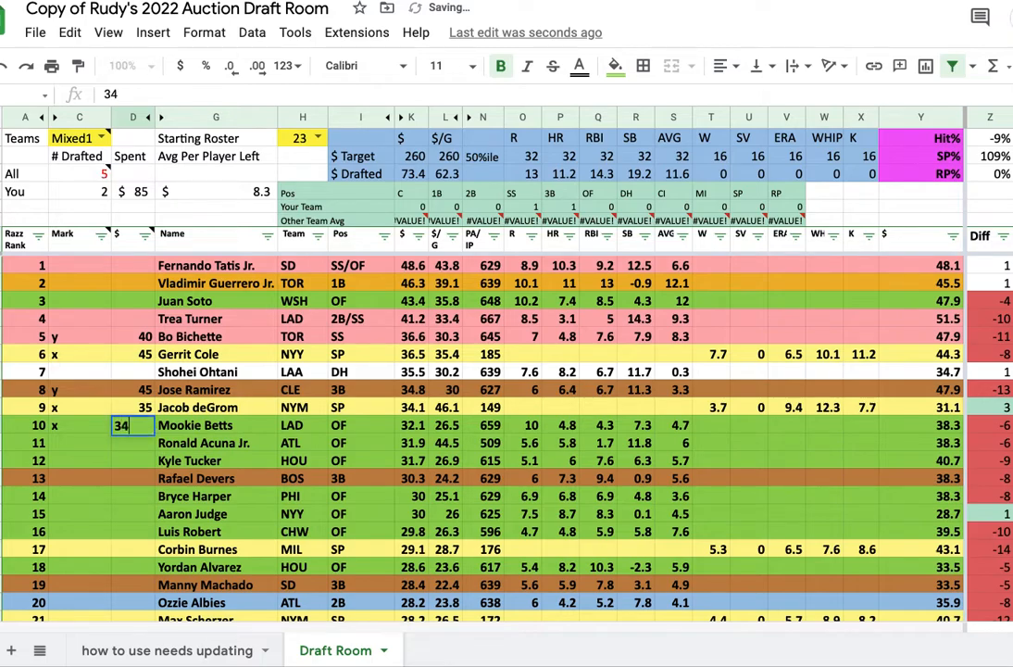
pyautogui.press('Tab')
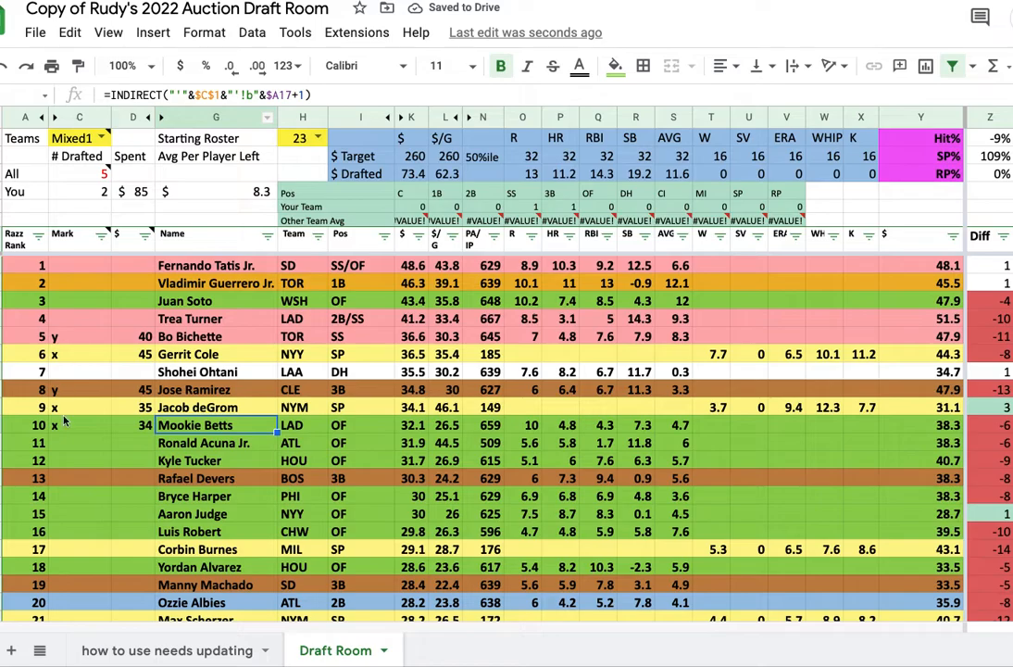
# Mark Robbie Ray with y and enter his price as 25
pyautogui.scroll(-4, 91, 396)
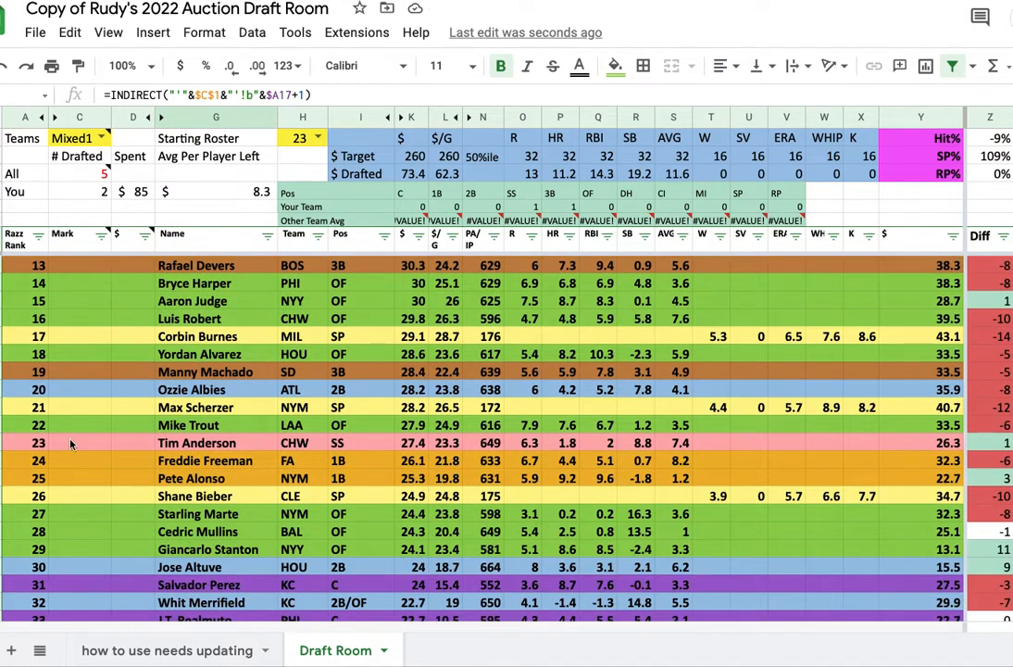
pyautogui.scroll(4, 83, 460)
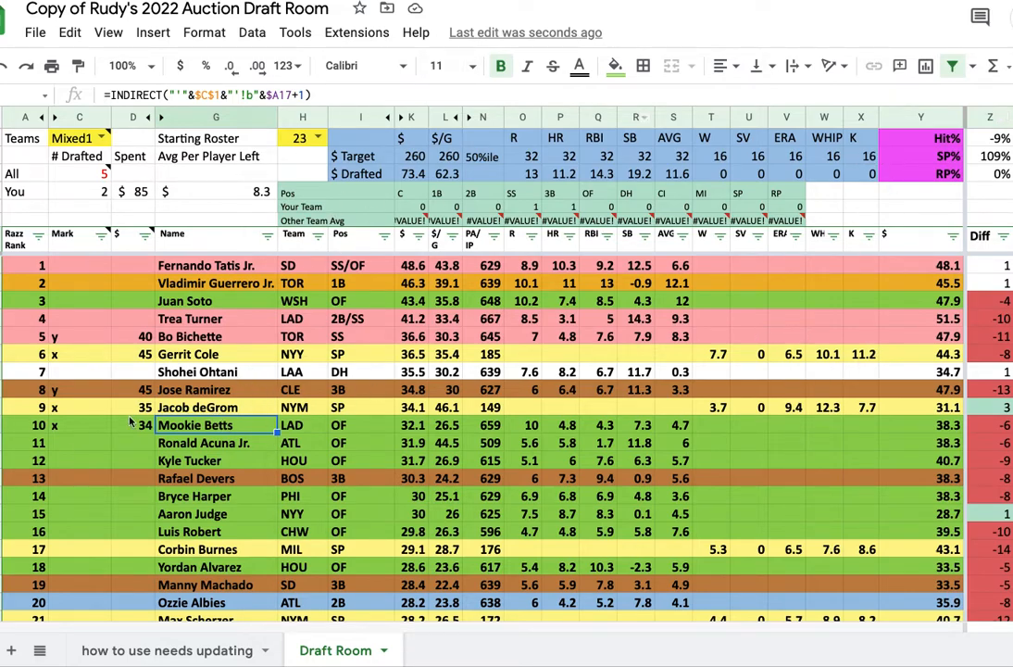
pyautogui.scroll(-4, 79, 405)
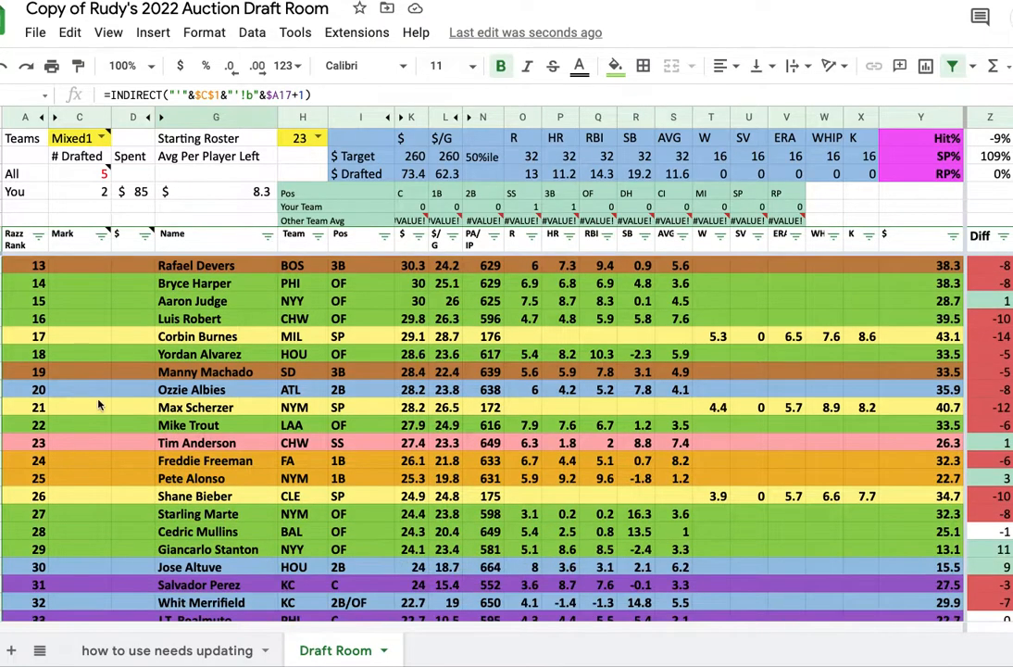
pyautogui.scroll(-5, 70, 414)
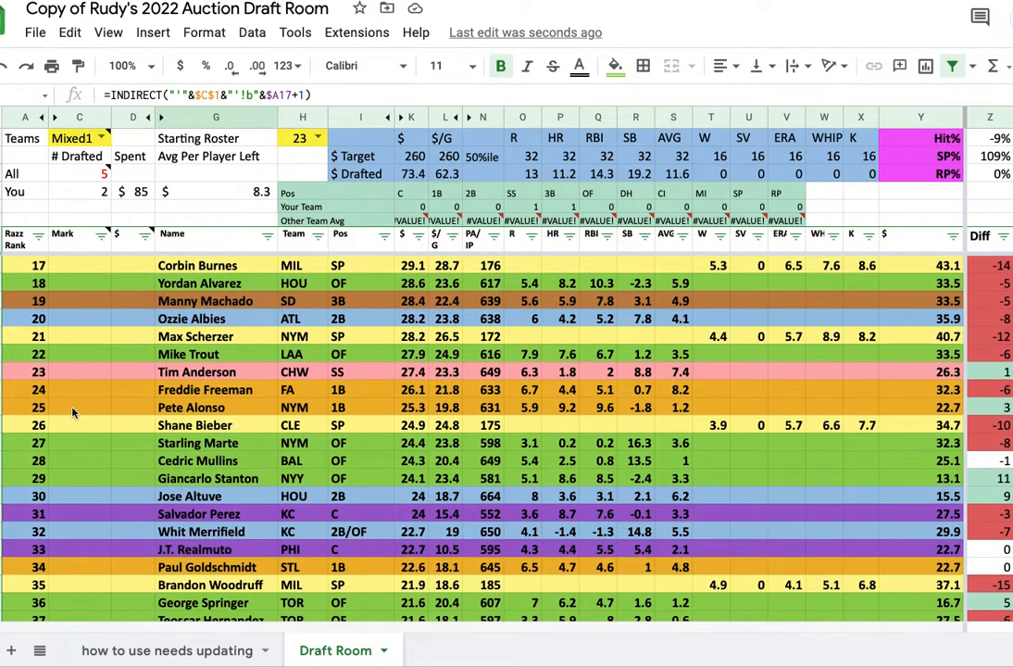
pyautogui.scroll(-2, 88, 472)
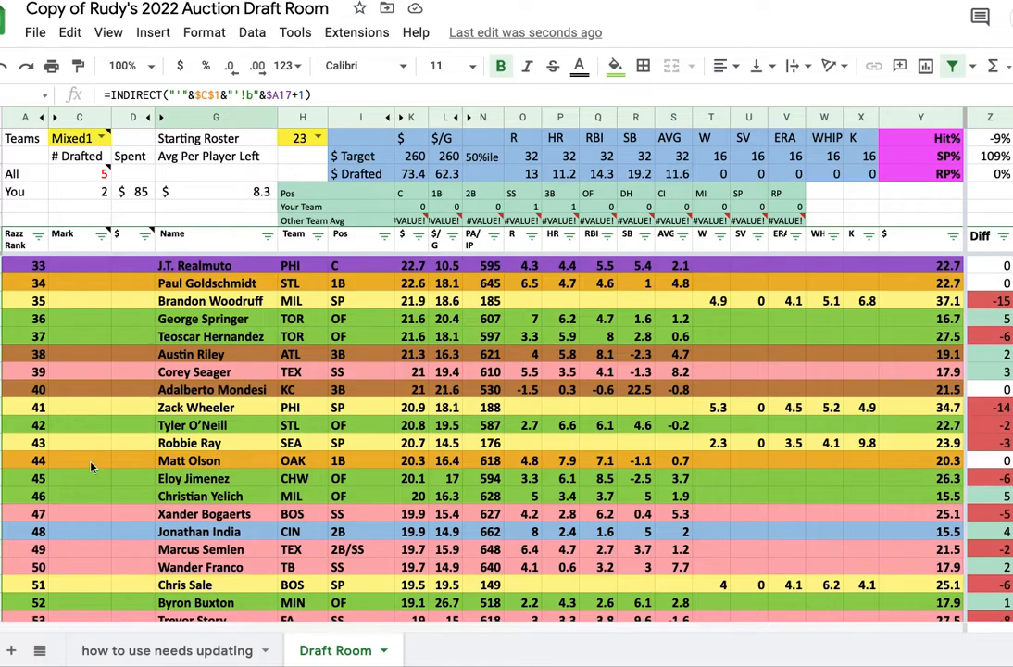
pyautogui.click(80, 446)
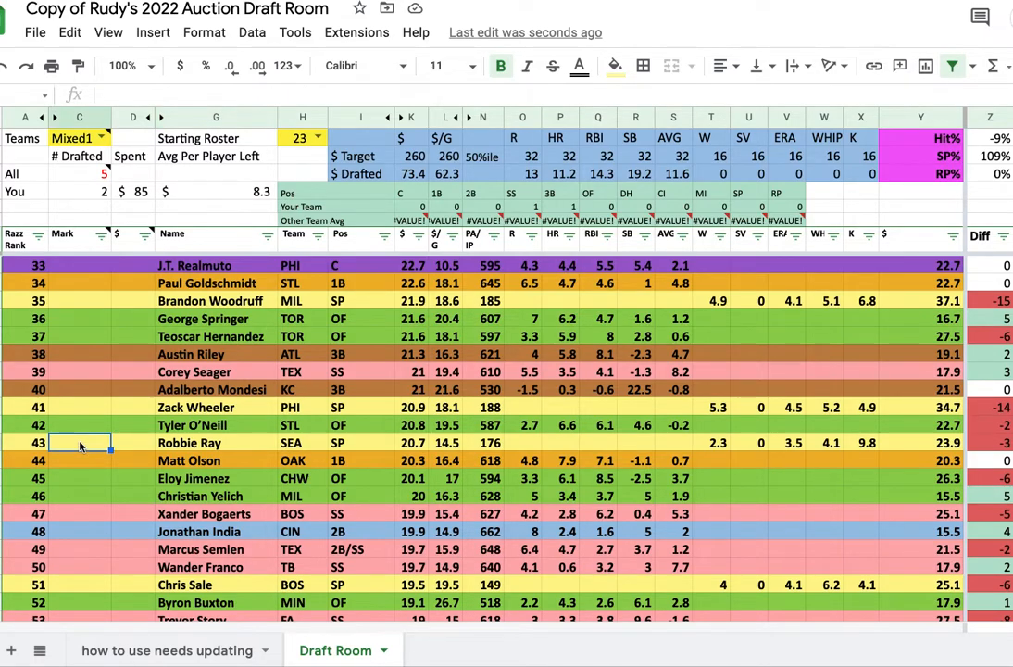
pyautogui.write('y')
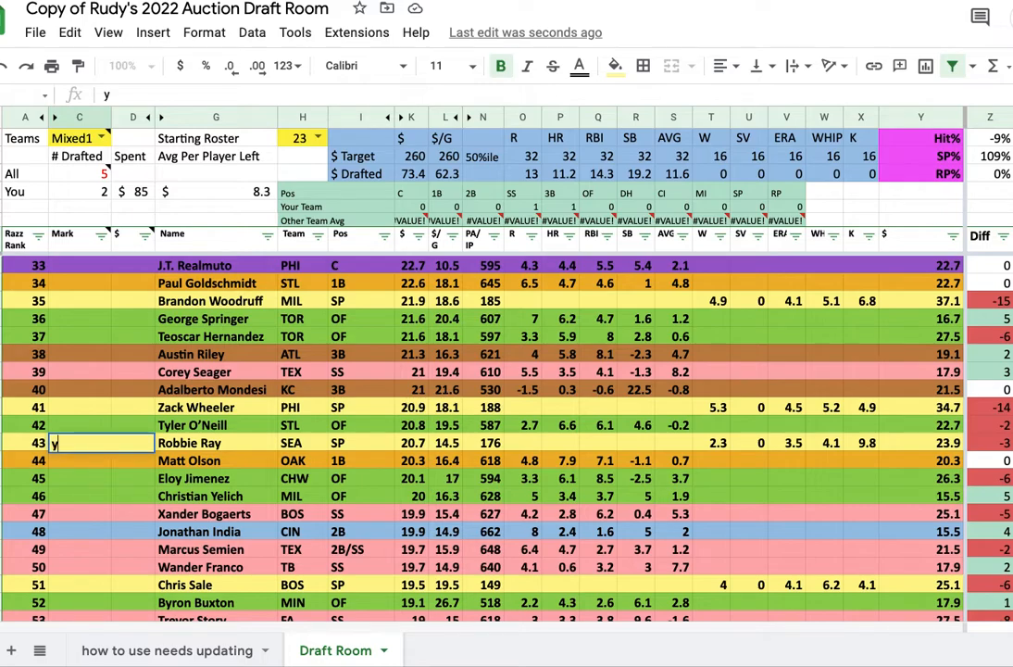
pyautogui.press('Tab')
pyautogui.write('25')
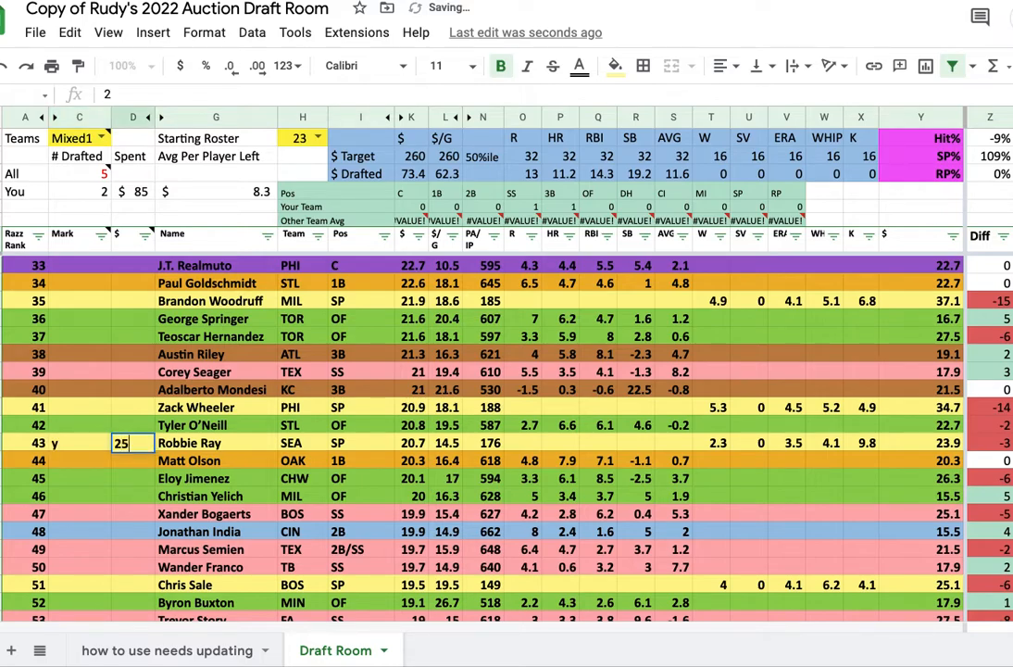
pyautogui.press('Tab')
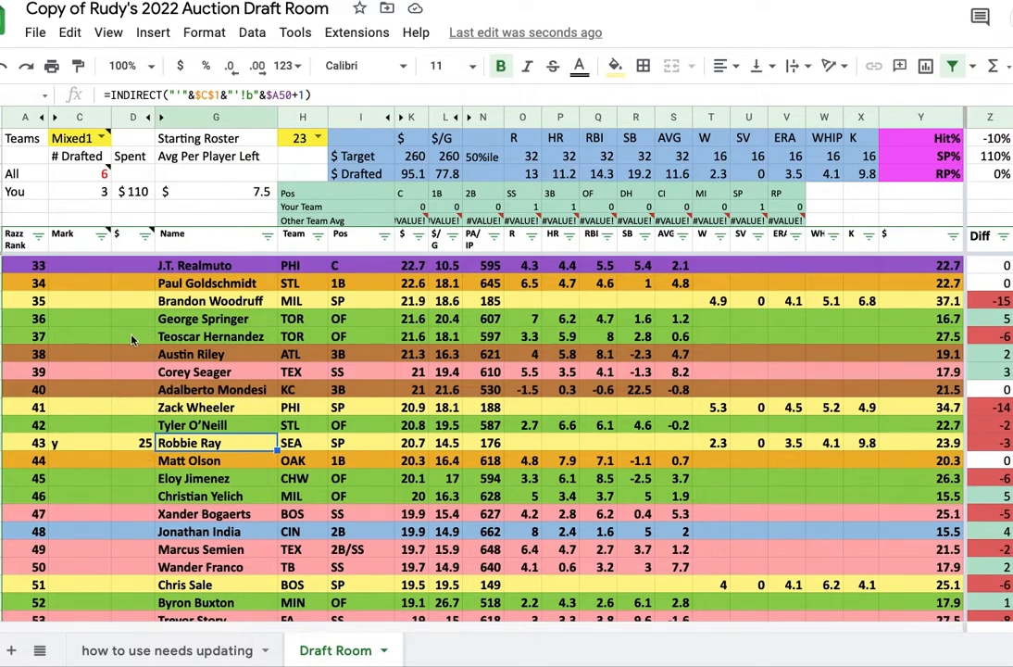
pyautogui.scroll(1, 123, 338)
pyautogui.scroll(10, 123, 338)
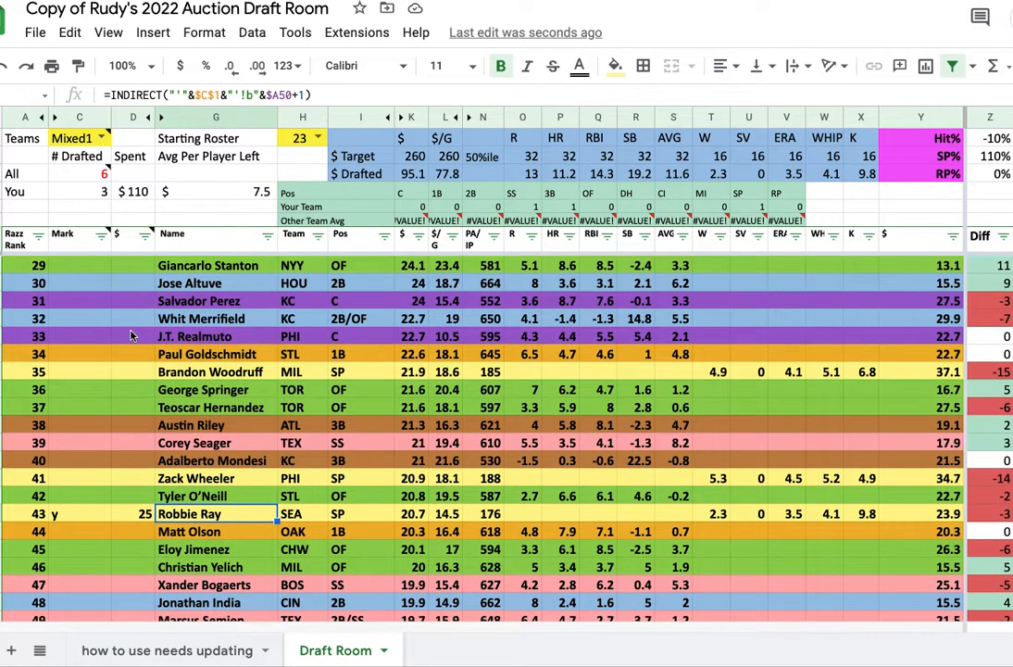